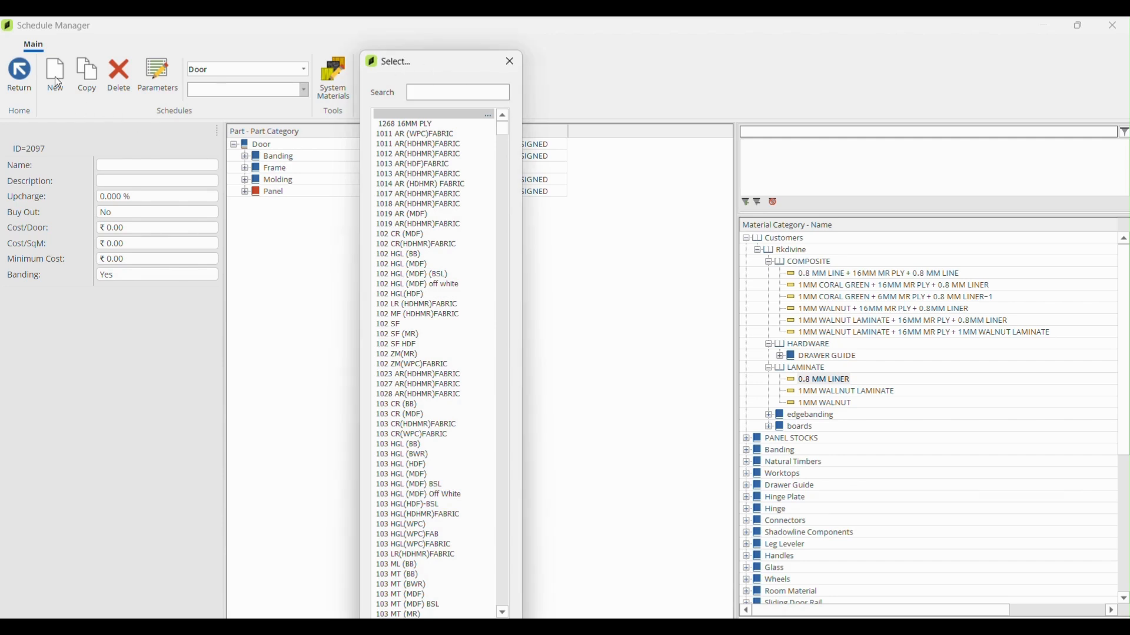
# - Create a new door material schedule named "RK_divine_Canadian ply 16mm" and set its Banding option to Yes
pyautogui.moveTo(447, 66); pyautogui.dragTo(340, 66)
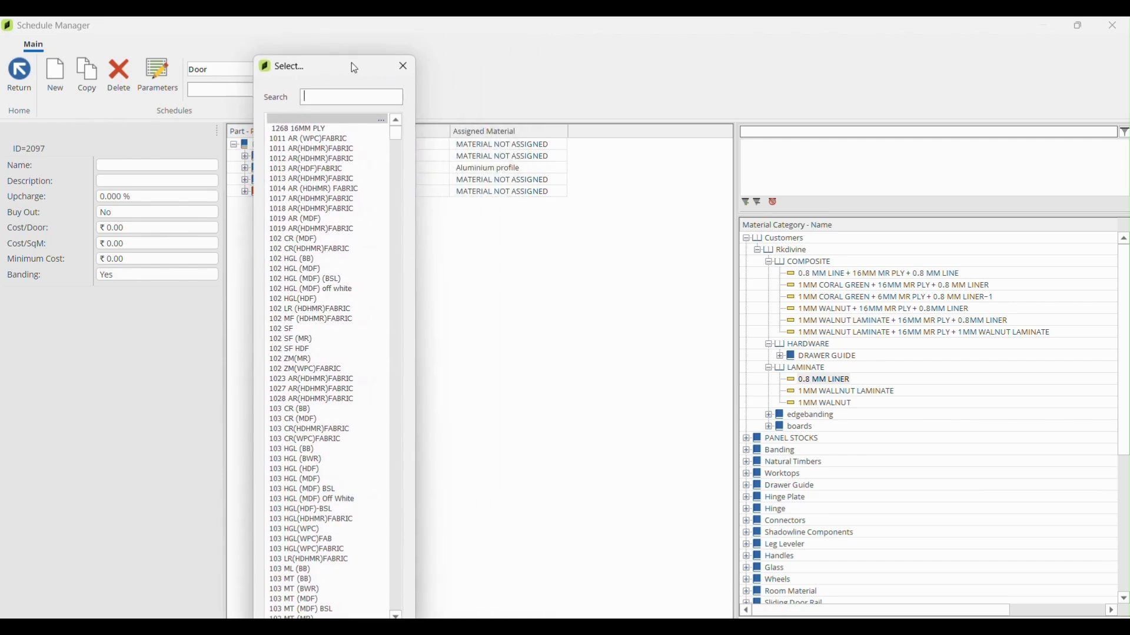
pyautogui.click(401, 62)
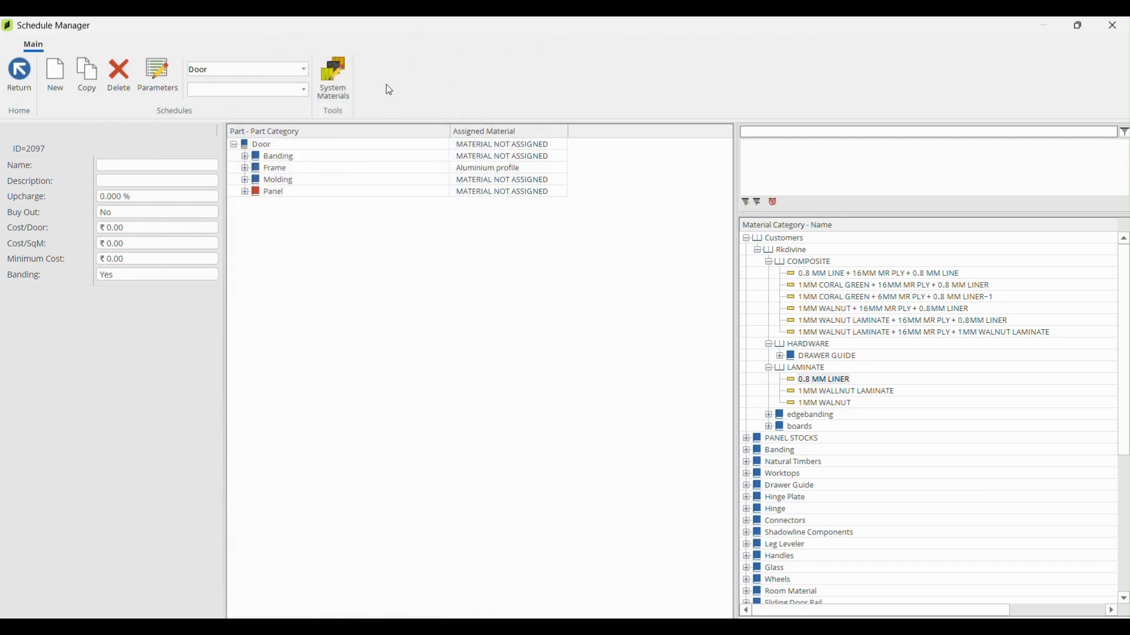
pyautogui.click(62, 83)
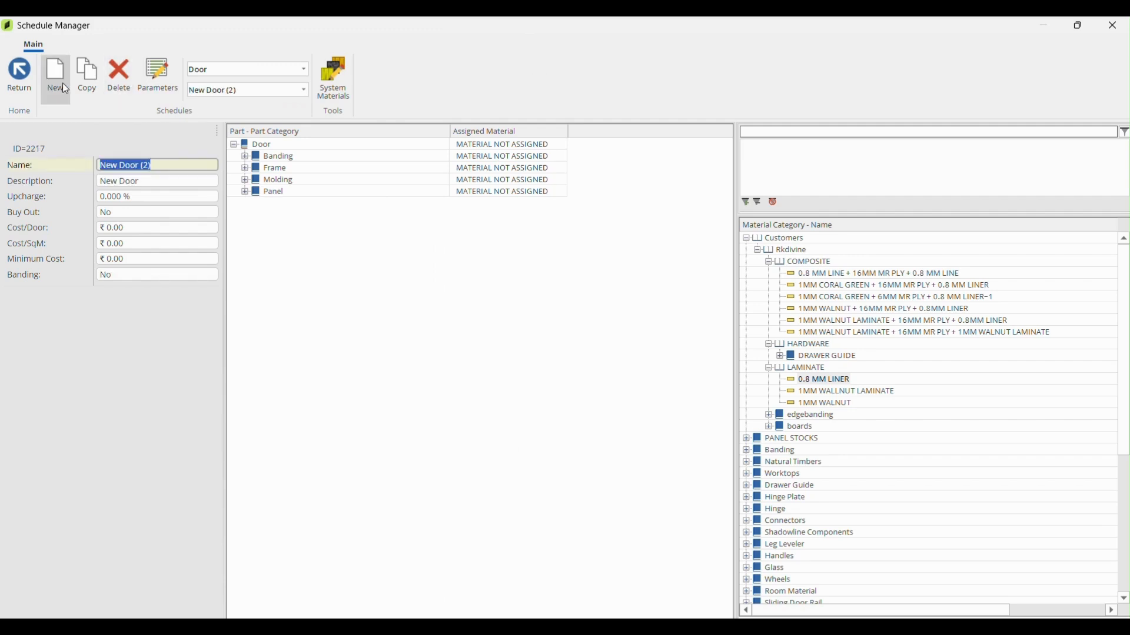
pyautogui.write('r')
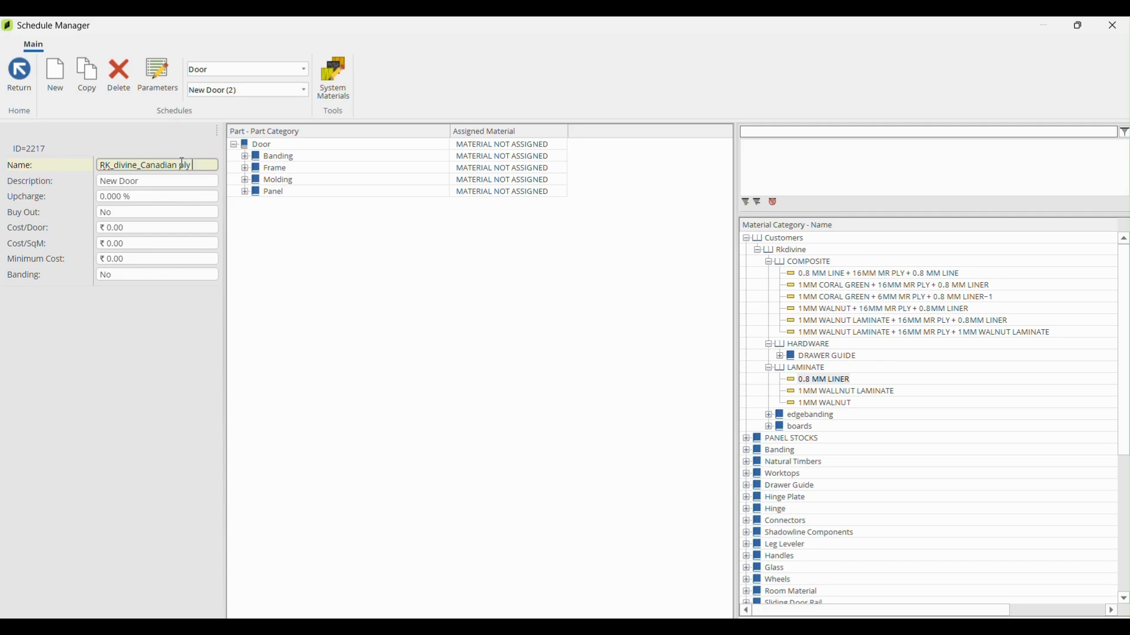
pyautogui.write('mm')
pyautogui.press('Return')
pyautogui.click(155, 282)
pyautogui.click(207, 275)
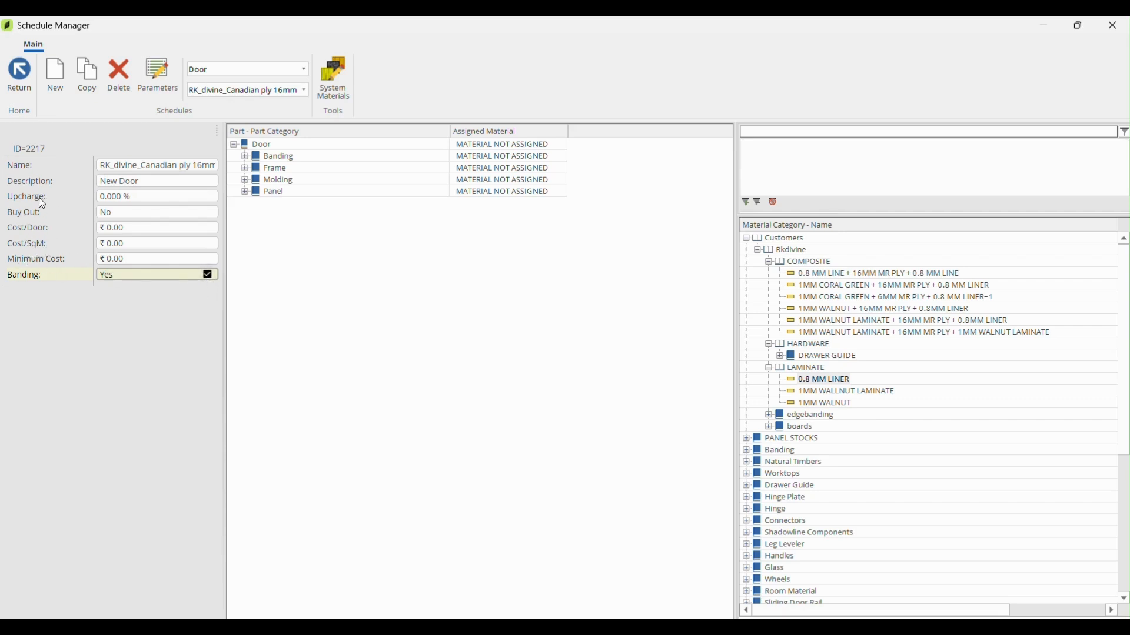
# - Assign the 22*0.8mm canadia pine 8347 ss edgebanding to Door Edge Banding and DOOR WIDER BANDING, and widen the assigned-material column
pyautogui.click(246, 157)
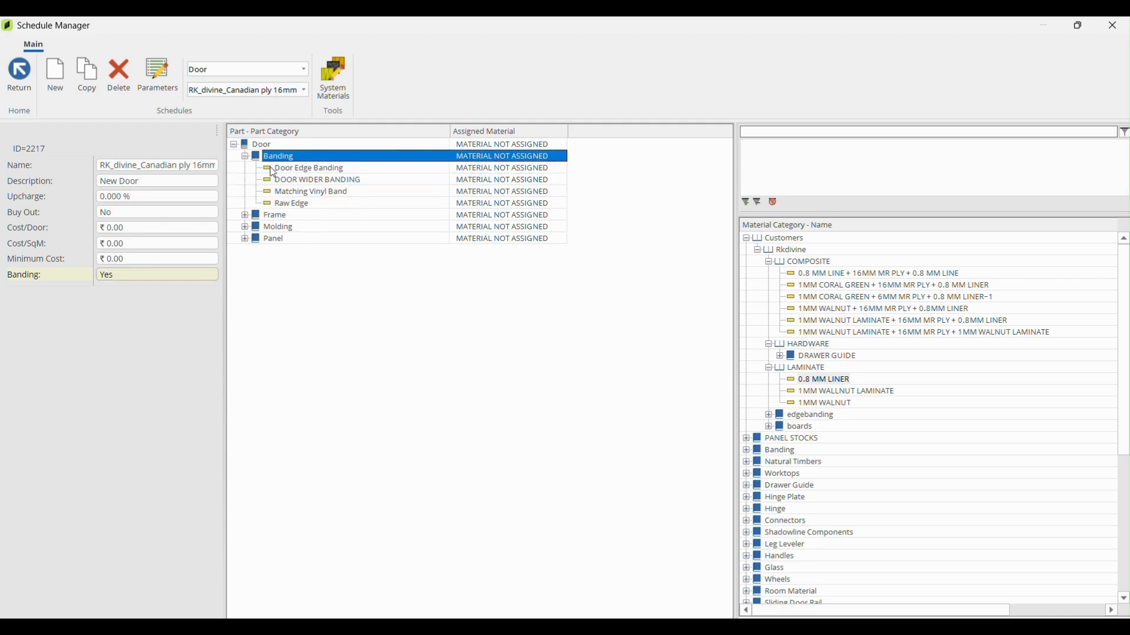
pyautogui.click(299, 178)
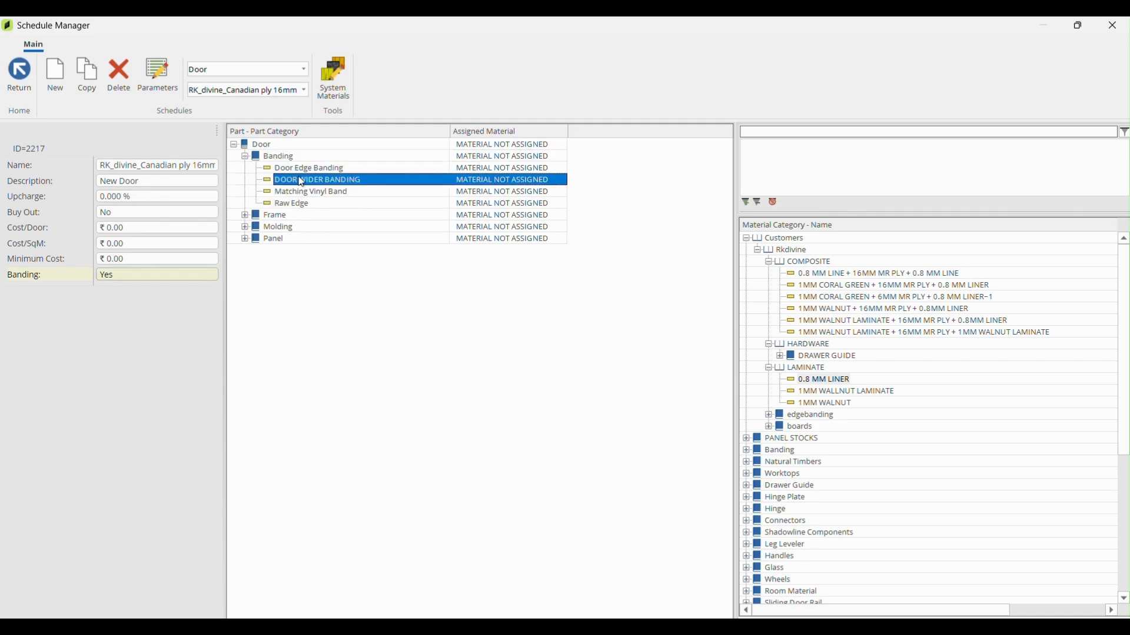
pyautogui.click(335, 168)
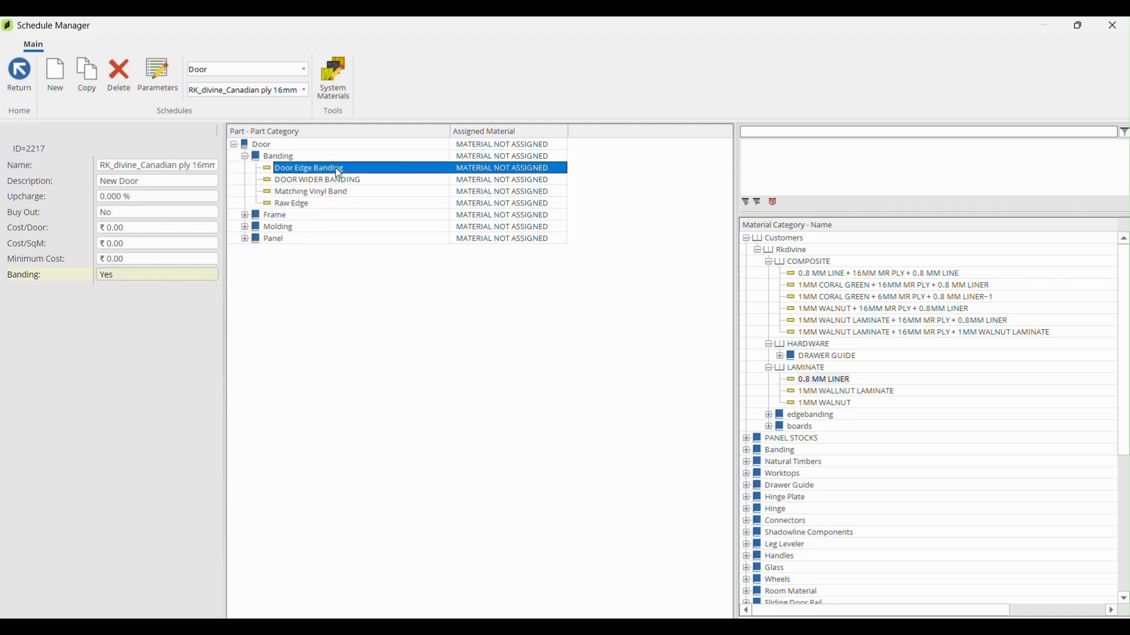
pyautogui.click(768, 263)
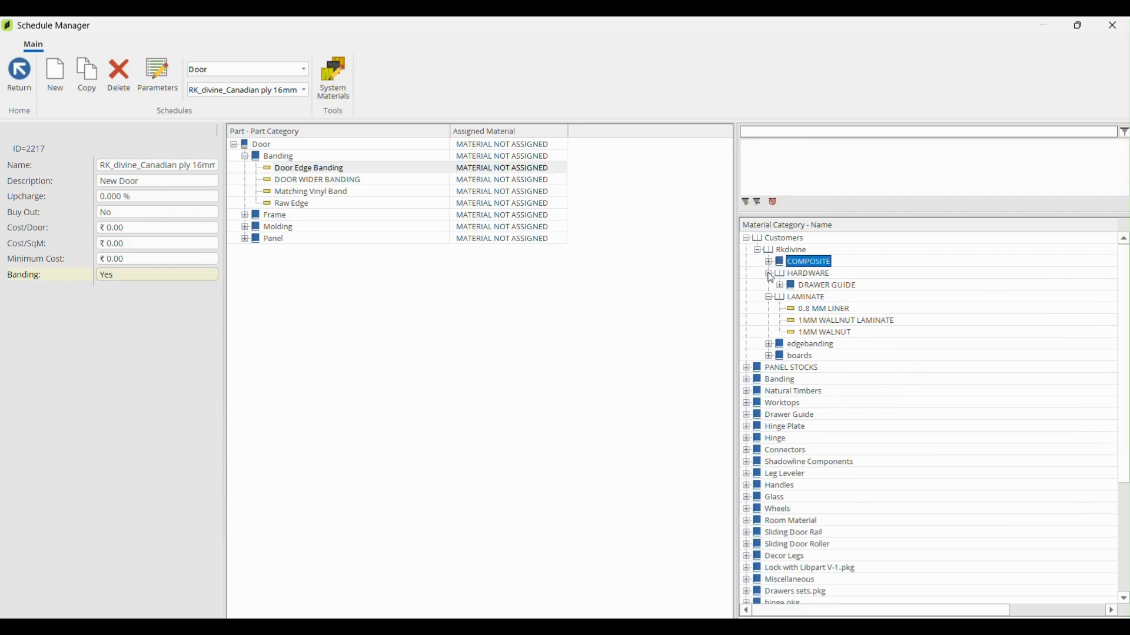
pyautogui.click(768, 274)
pyautogui.click(769, 286)
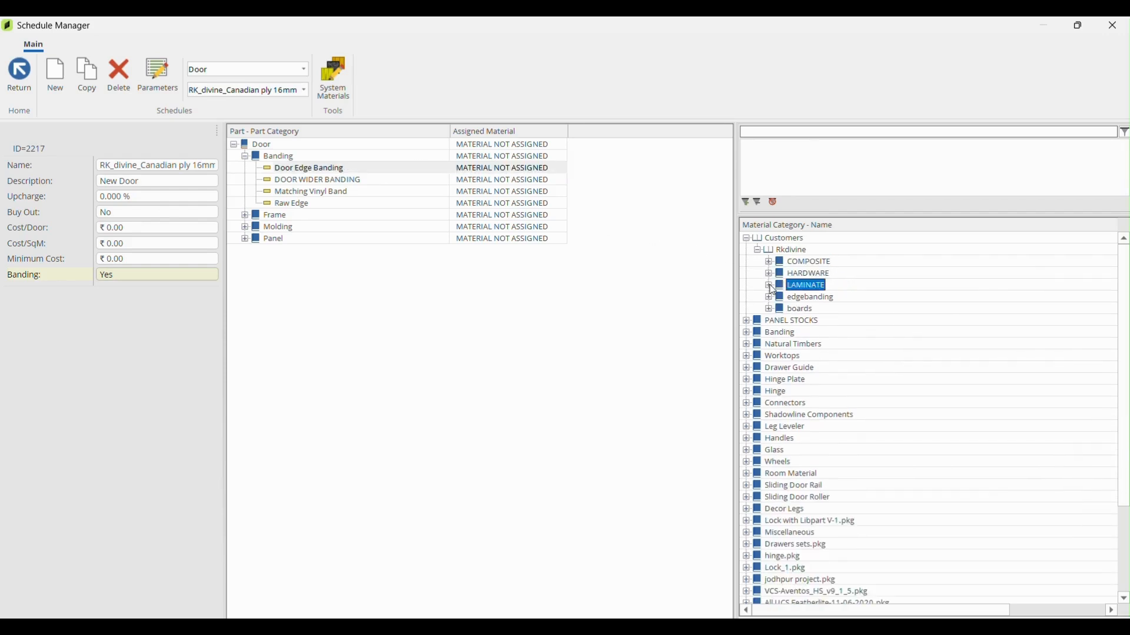
pyautogui.click(792, 299)
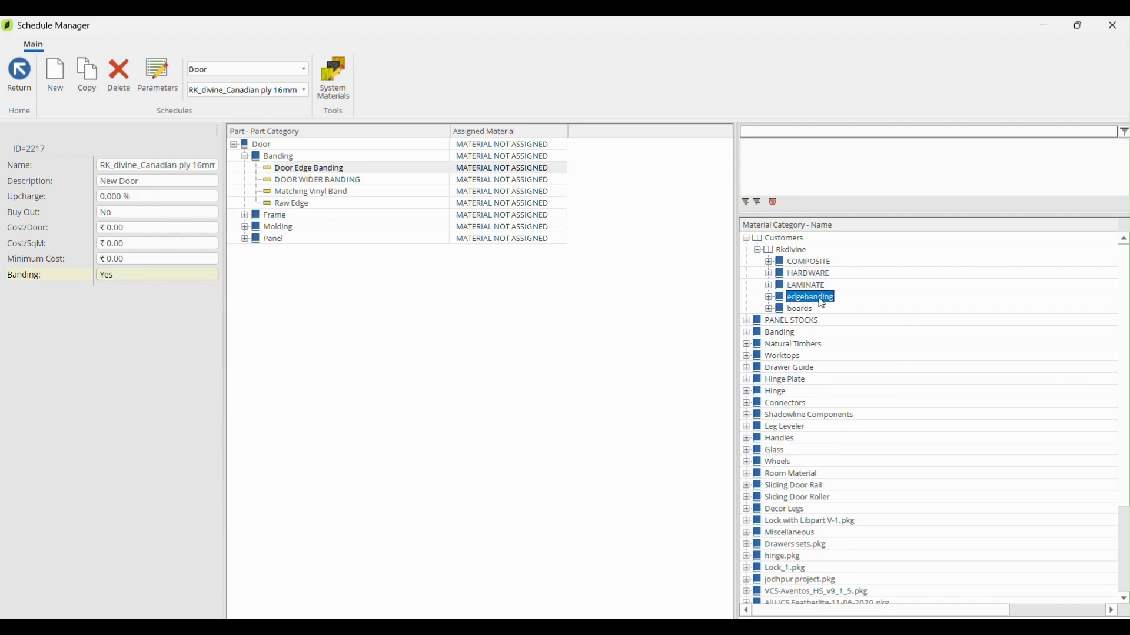
pyautogui.click(769, 299)
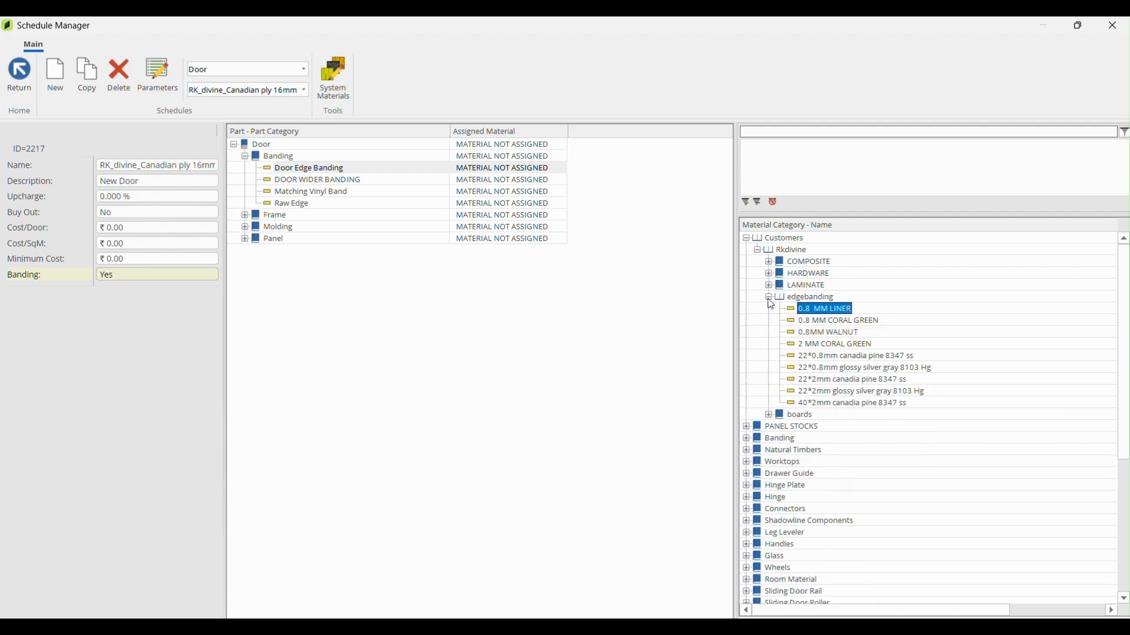
pyautogui.click(824, 359)
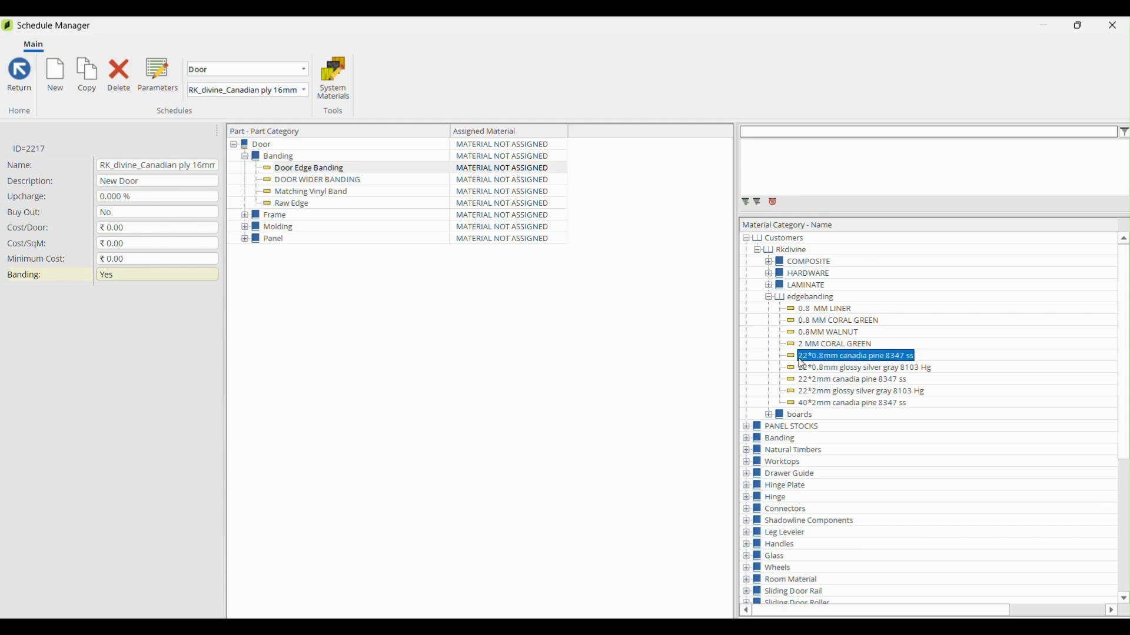
pyautogui.moveTo(806, 360); pyautogui.dragTo(479, 171)
pyautogui.moveTo(818, 360); pyautogui.dragTo(470, 177)
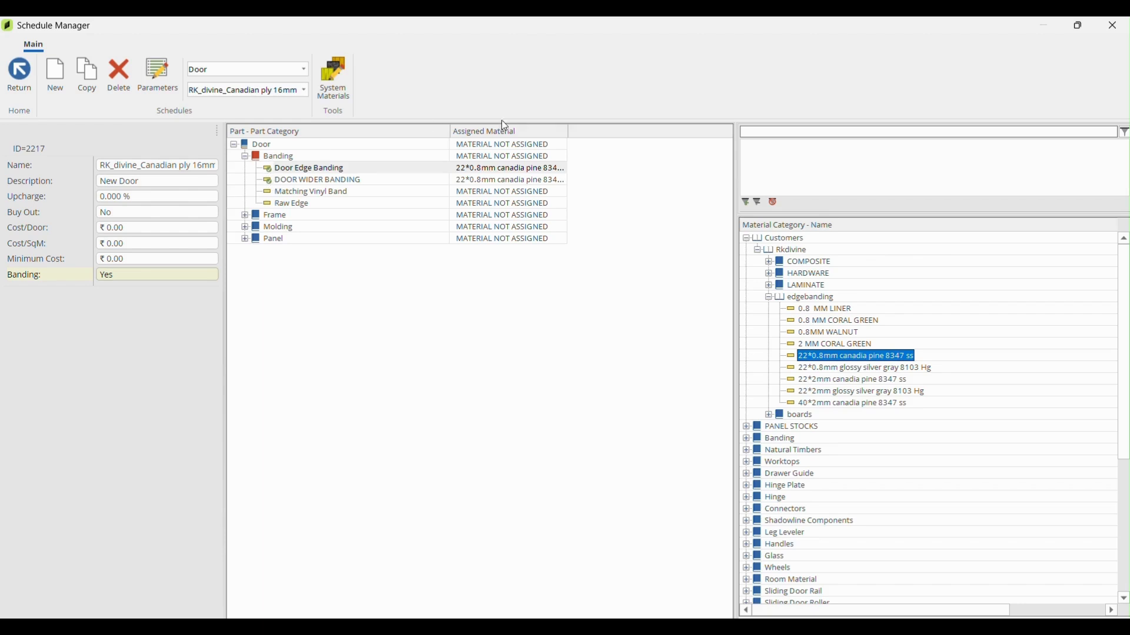
pyautogui.moveTo(567, 131); pyautogui.dragTo(707, 131)
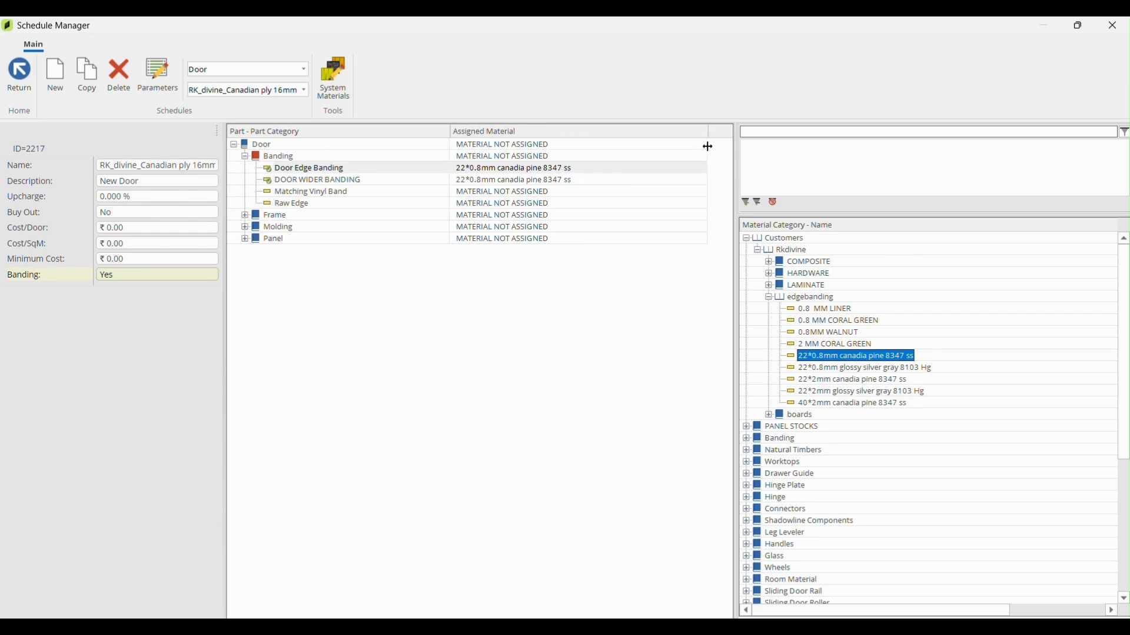
# - Assign the board "0.7MM Liner +16mm PLy + 1 MM (canadia pine 8347 ss)" to the PLAIN DOOR (SLAB) panel part
pyautogui.click(245, 157)
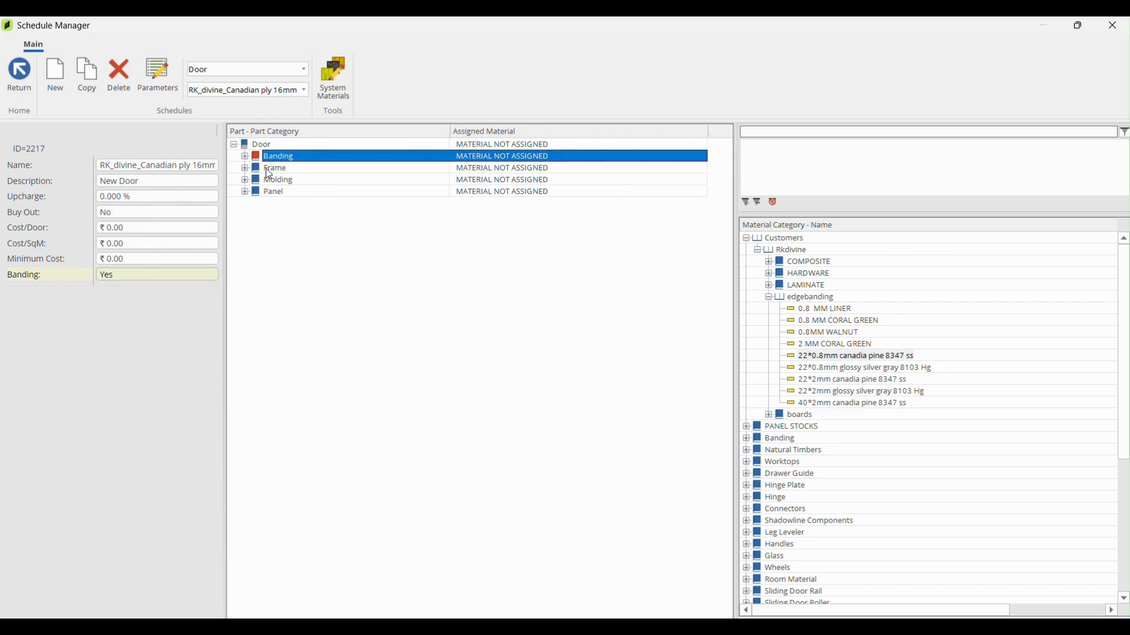
pyautogui.click(248, 194)
pyautogui.click(245, 193)
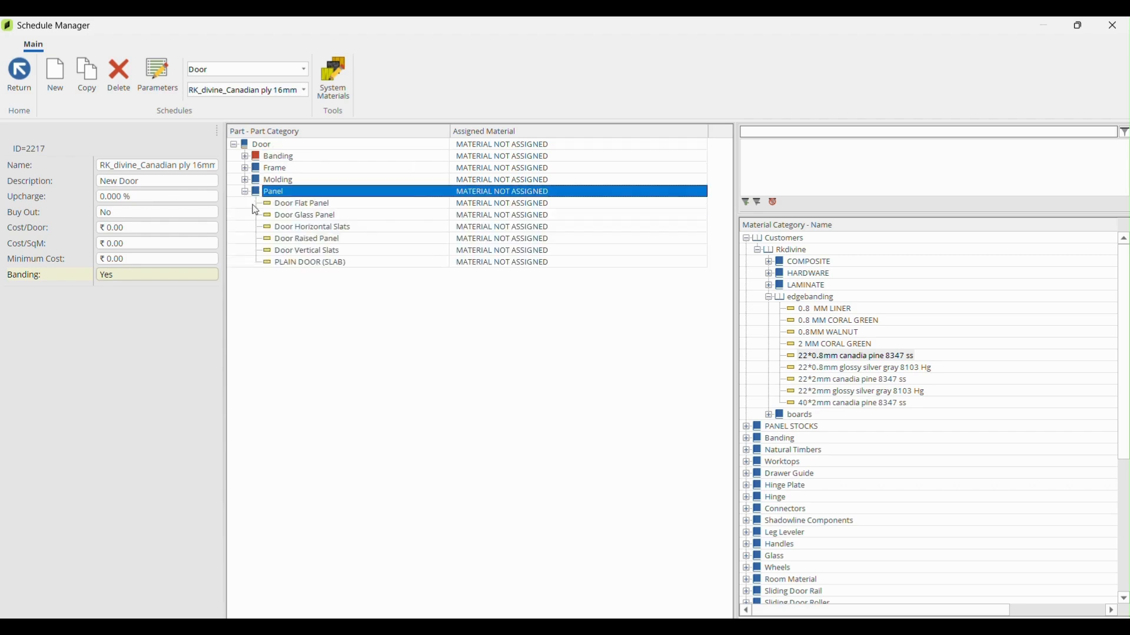
pyautogui.click(279, 264)
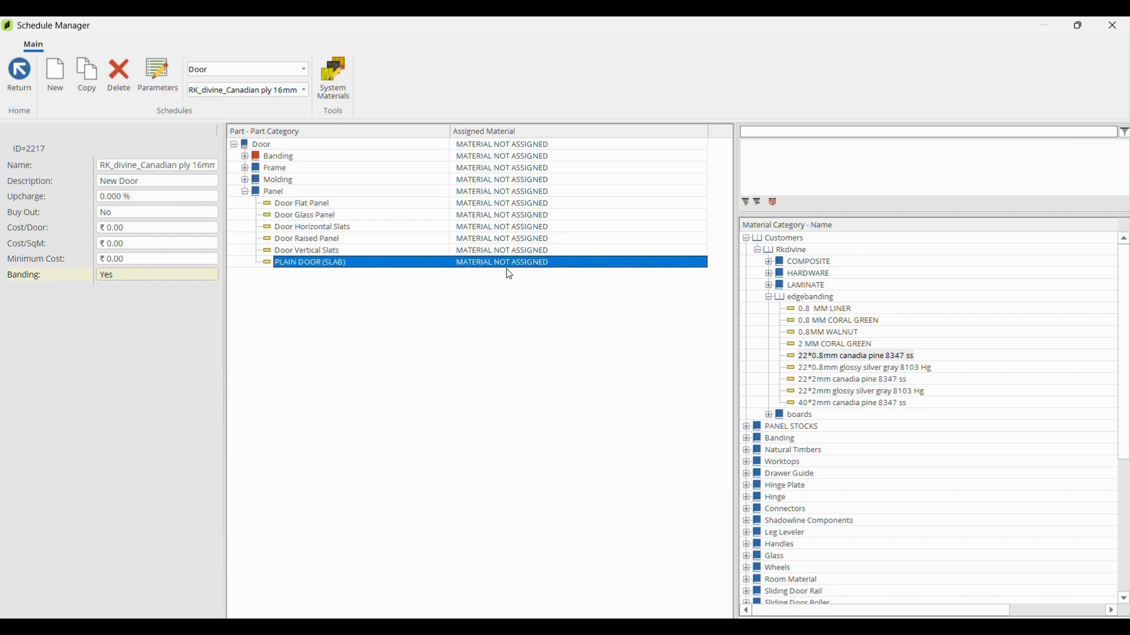
pyautogui.click(770, 298)
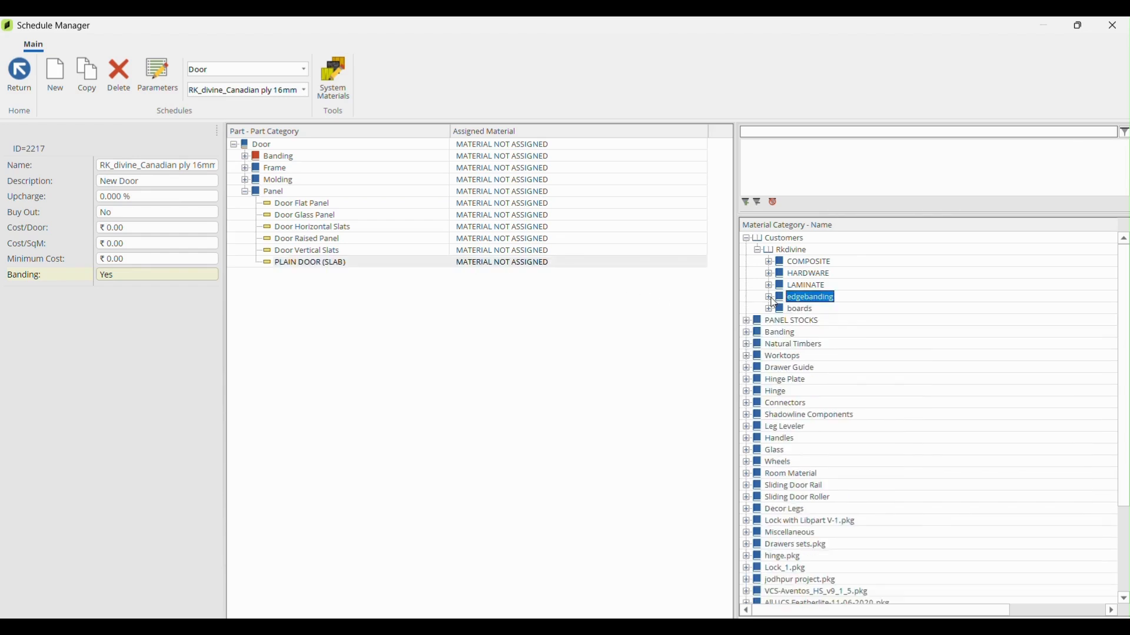
pyautogui.click(770, 309)
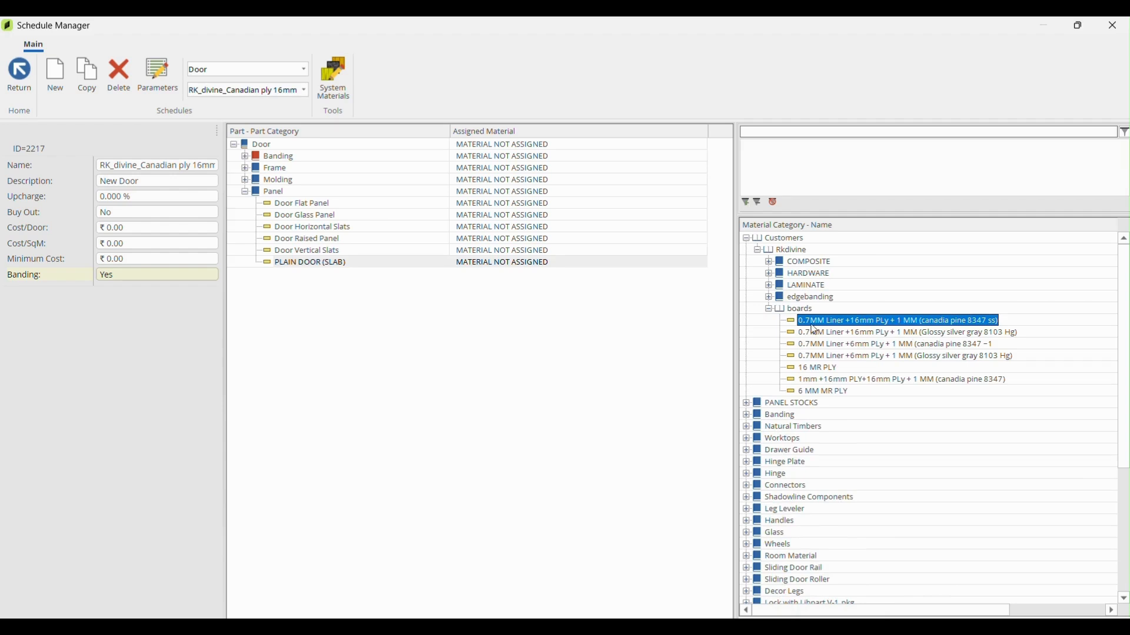
pyautogui.moveTo(902, 326); pyautogui.dragTo(487, 267)
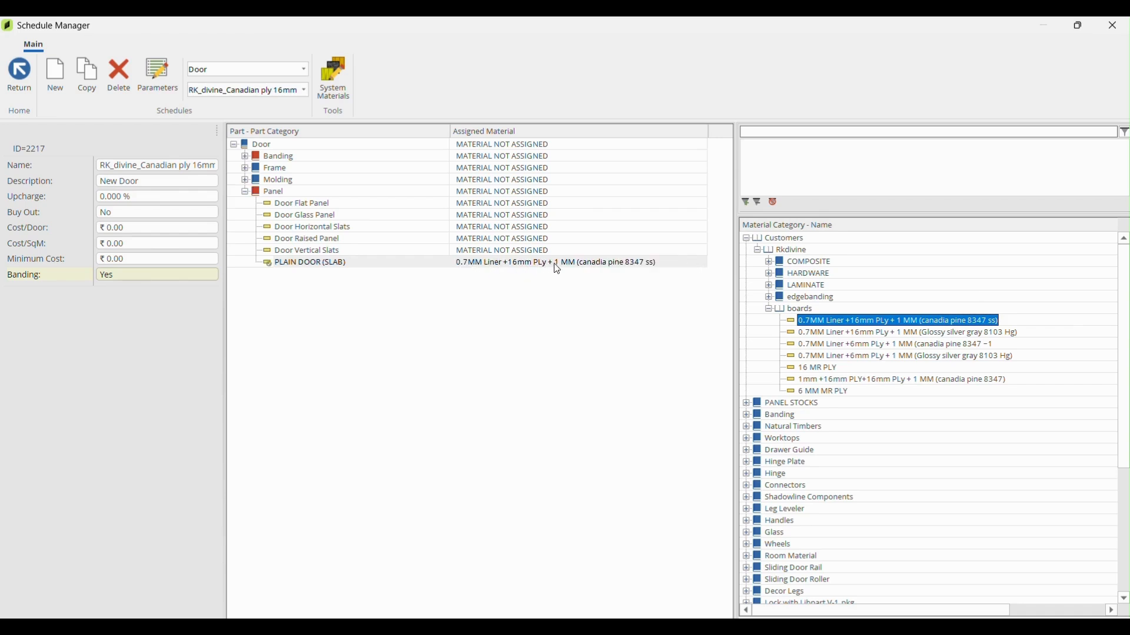
# - Search the materials for "glass" and assign Glass 3mm to the Door Glass Panel part
pyautogui.click(295, 217)
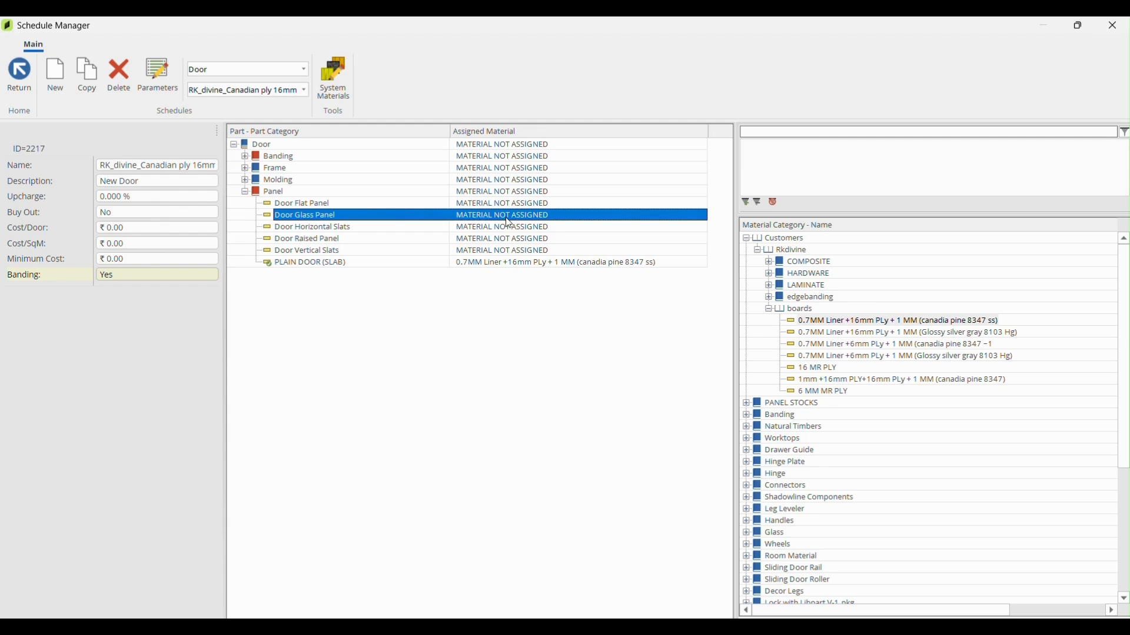
pyautogui.click(794, 134)
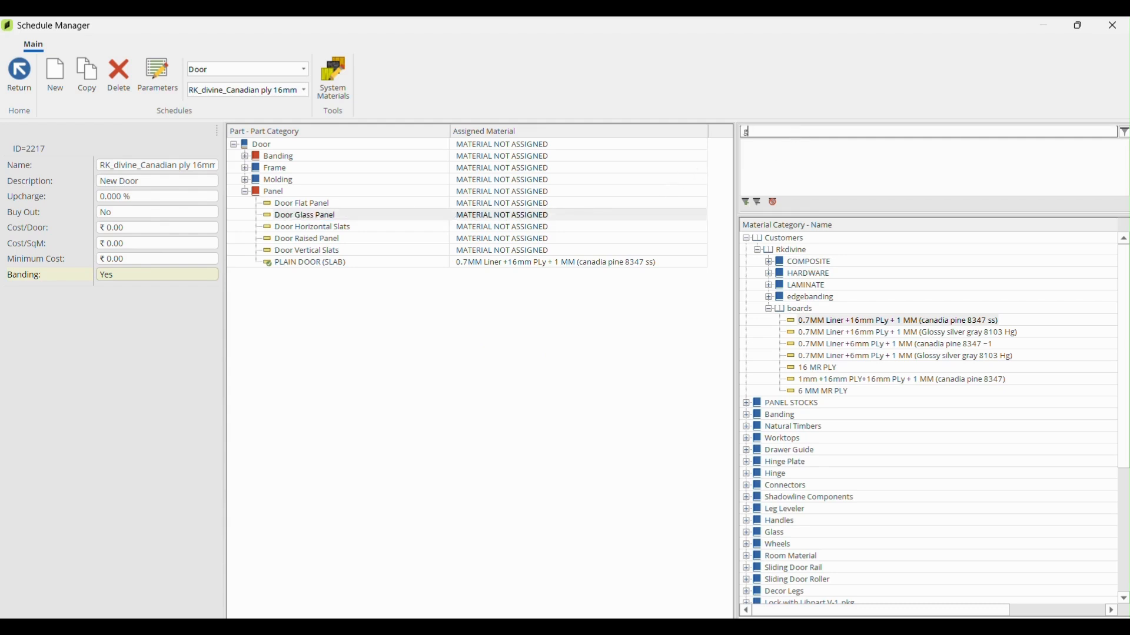
pyautogui.press('Return')
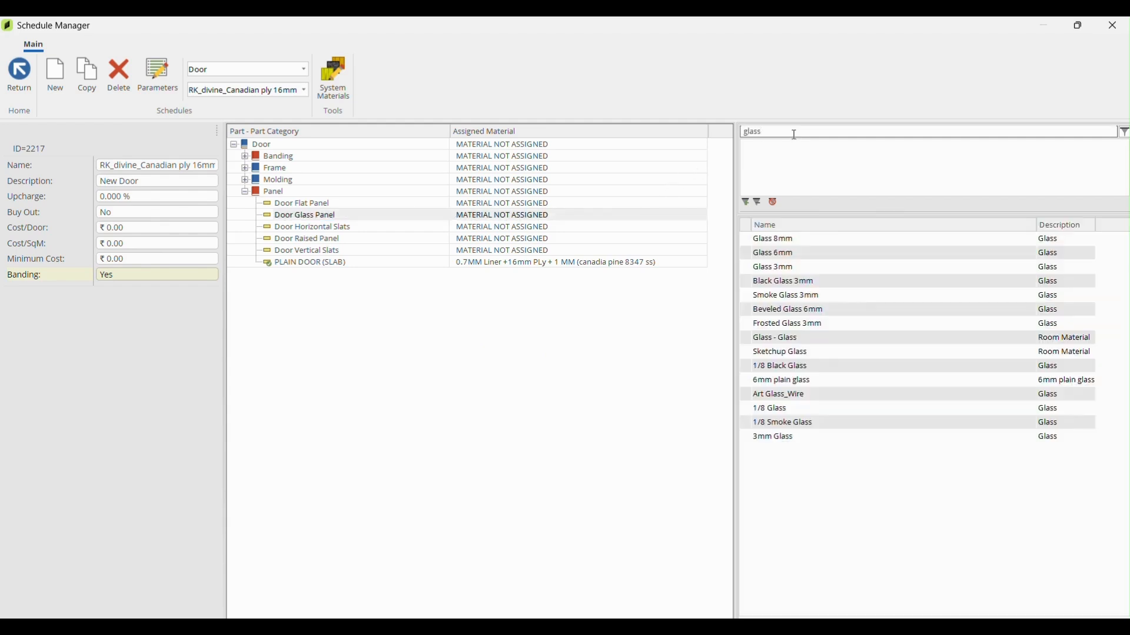
pyautogui.click(781, 269)
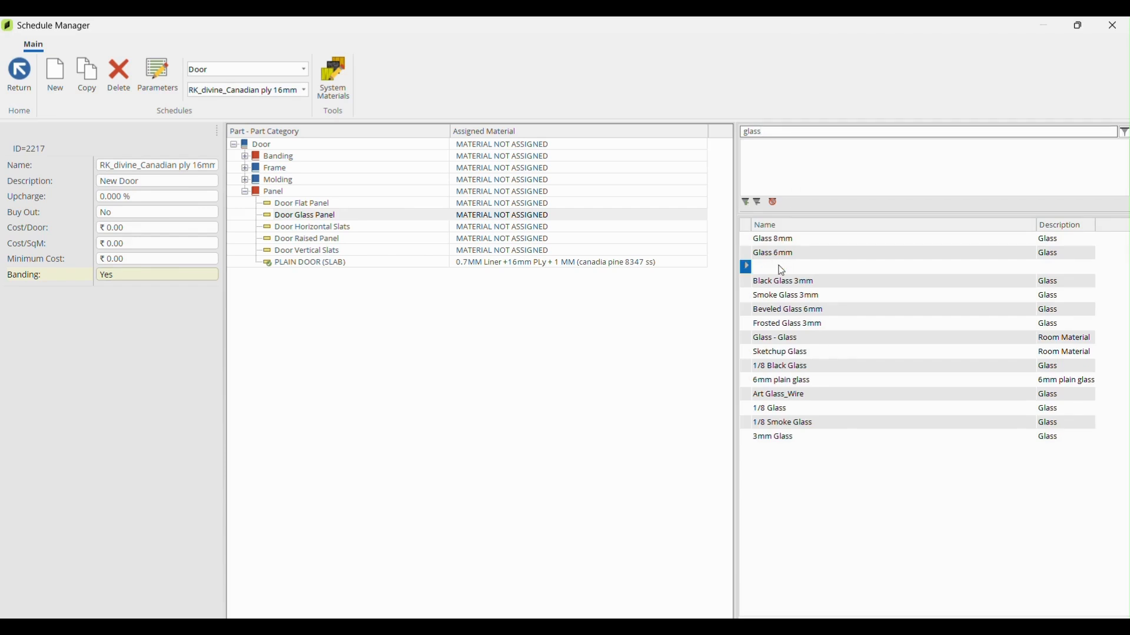
pyautogui.moveTo(782, 270); pyautogui.dragTo(633, 245)
pyautogui.moveTo(493, 219); pyautogui.dragTo(488, 216)
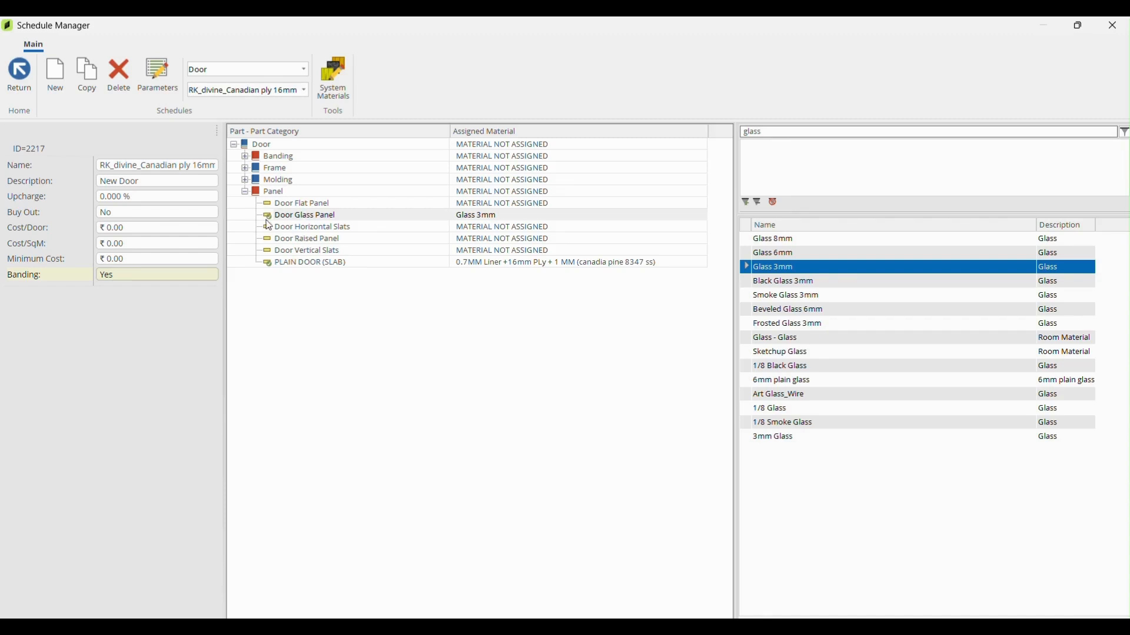
# - Clear the material search and assign "0.7MM Liner +16mm PLy + 1 MM (canadia pine 8347 ss)" to the whole Frame category
pyautogui.click(244, 192)
pyautogui.click(245, 180)
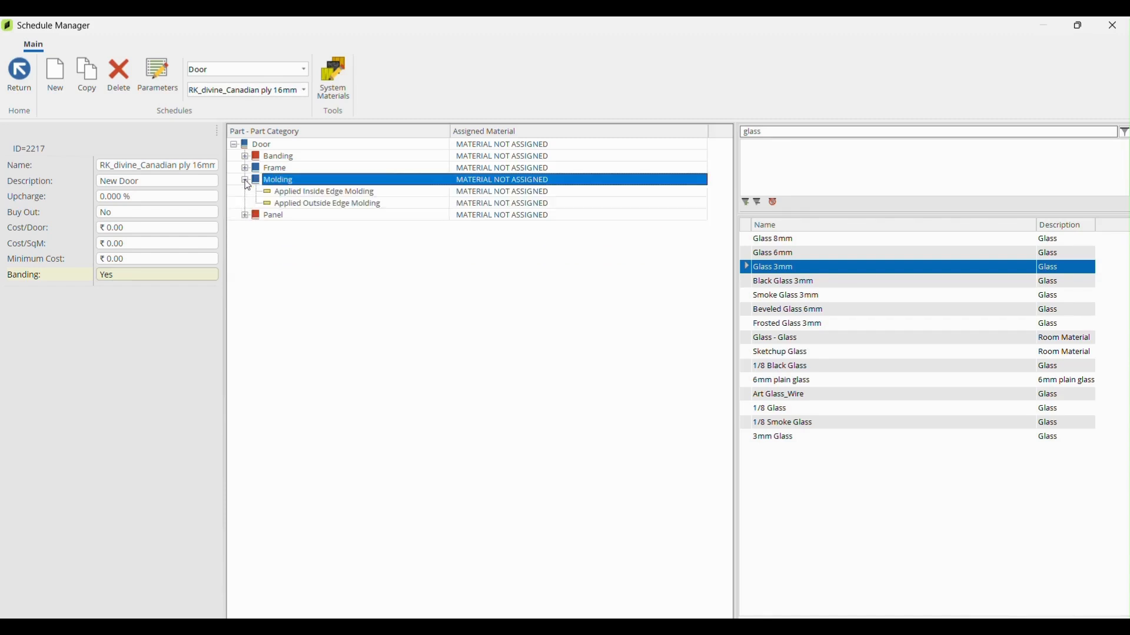
pyautogui.click(245, 168)
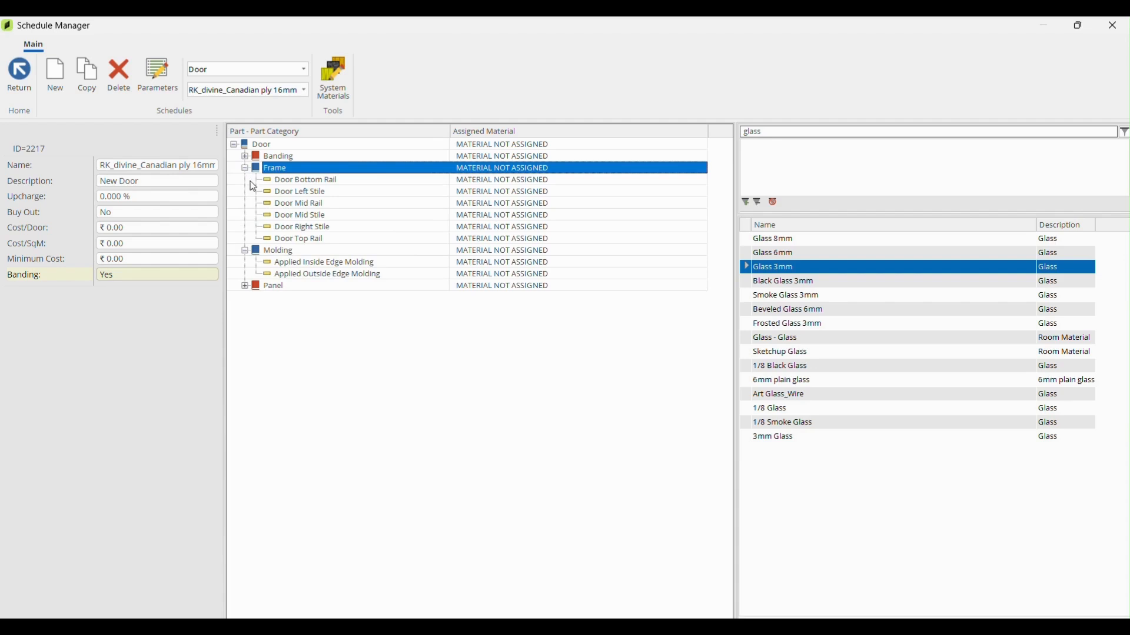
pyautogui.click(246, 251)
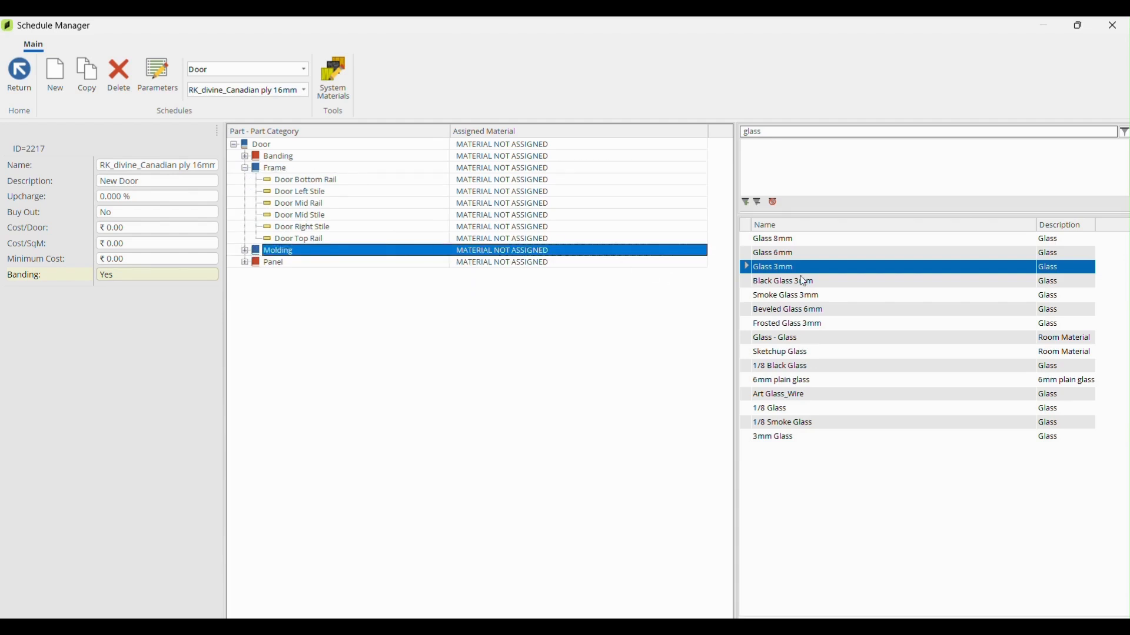
pyautogui.click(775, 203)
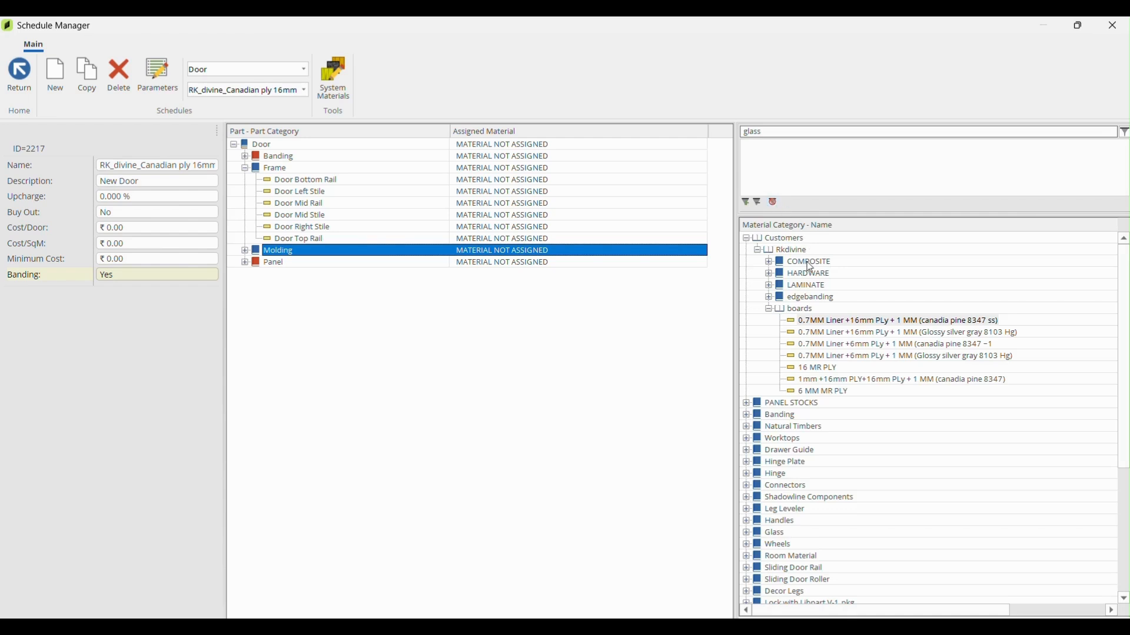
pyautogui.click(768, 308)
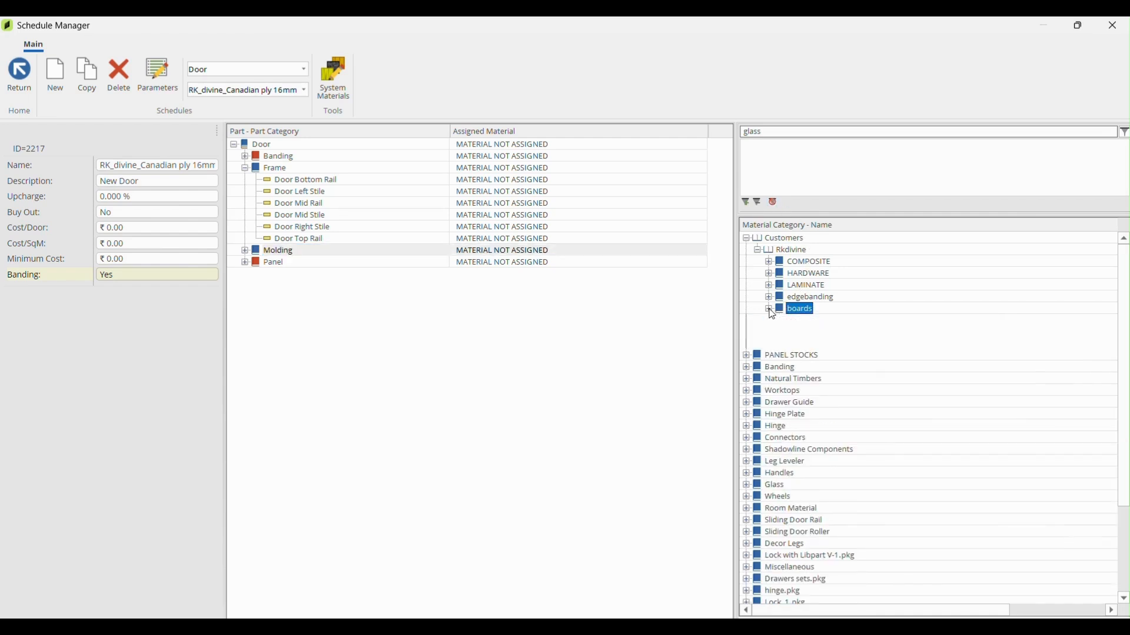
pyautogui.click(768, 309)
pyautogui.click(875, 322)
pyautogui.moveTo(876, 325); pyautogui.dragTo(462, 170)
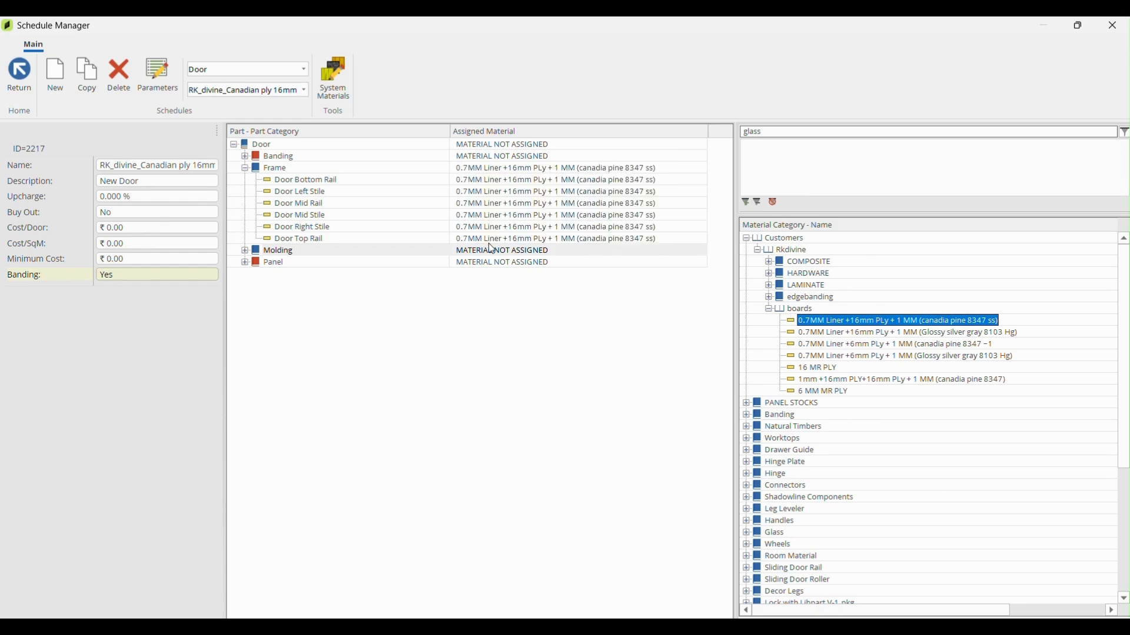
pyautogui.moveTo(710, 128); pyautogui.dragTo(693, 127)
pyautogui.click(542, 349)
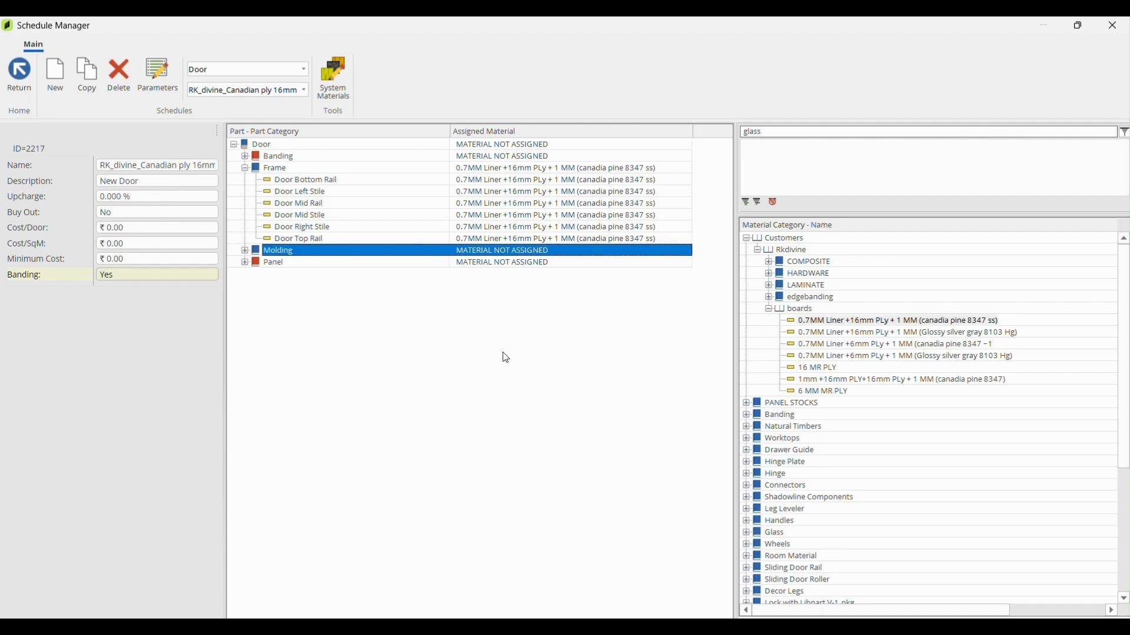
# - Leave the Schedule Manager and open the Door catalogue for editing doors and drawer fronts
pyautogui.click(24, 81)
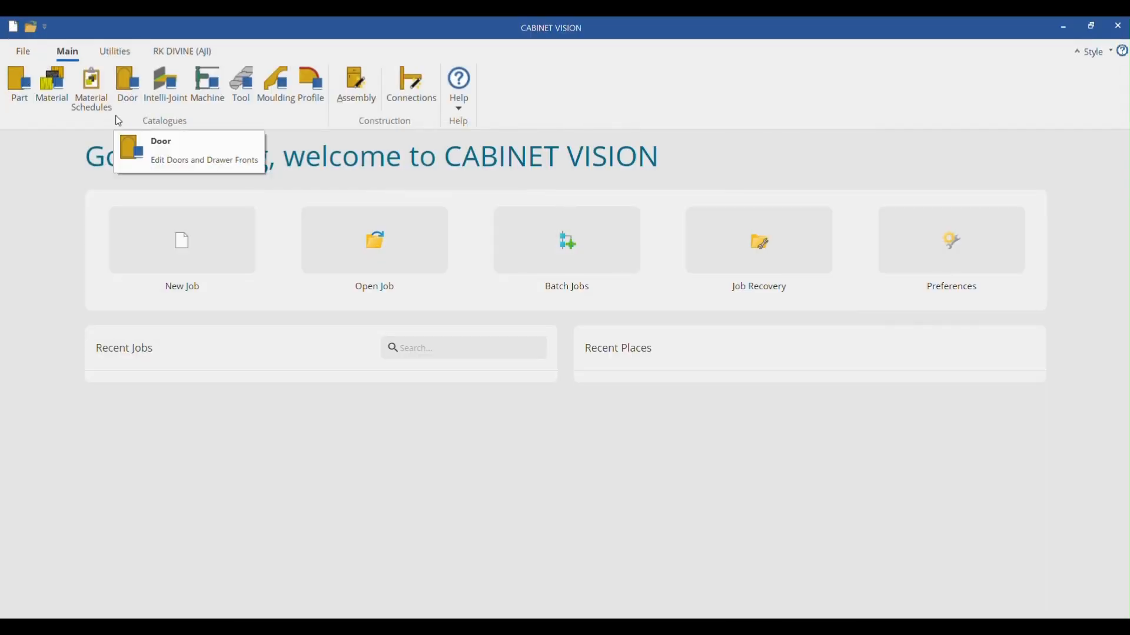
pyautogui.click(131, 98)
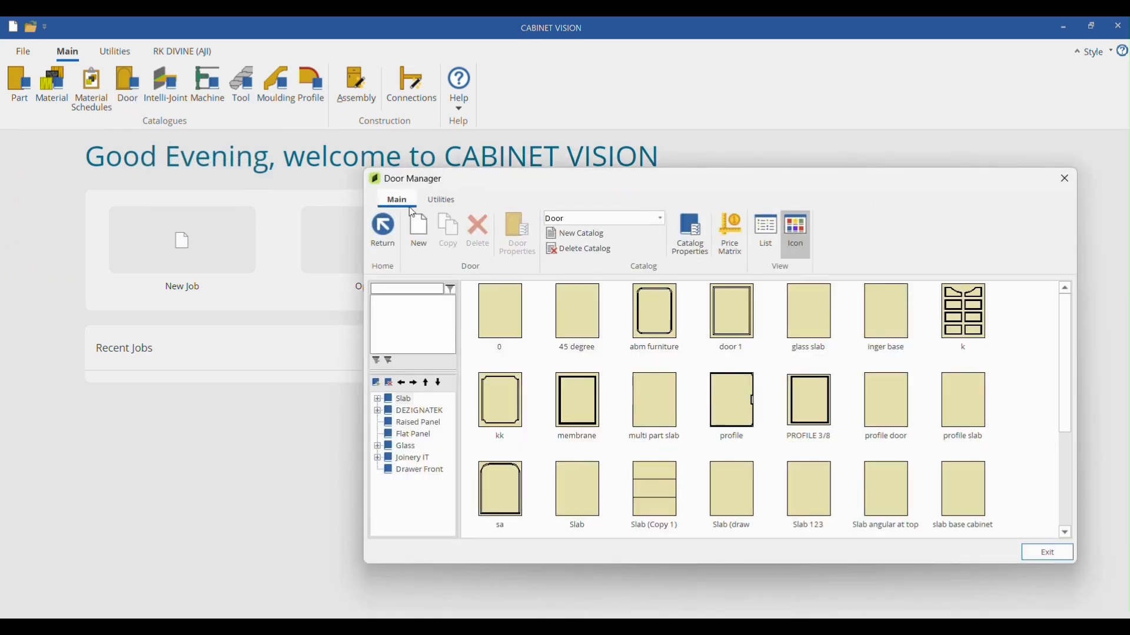
# - Assign all material schedules to every door group in the Door catalogue, overwriting the existing material filters
pyautogui.click(445, 200)
pyautogui.click(463, 246)
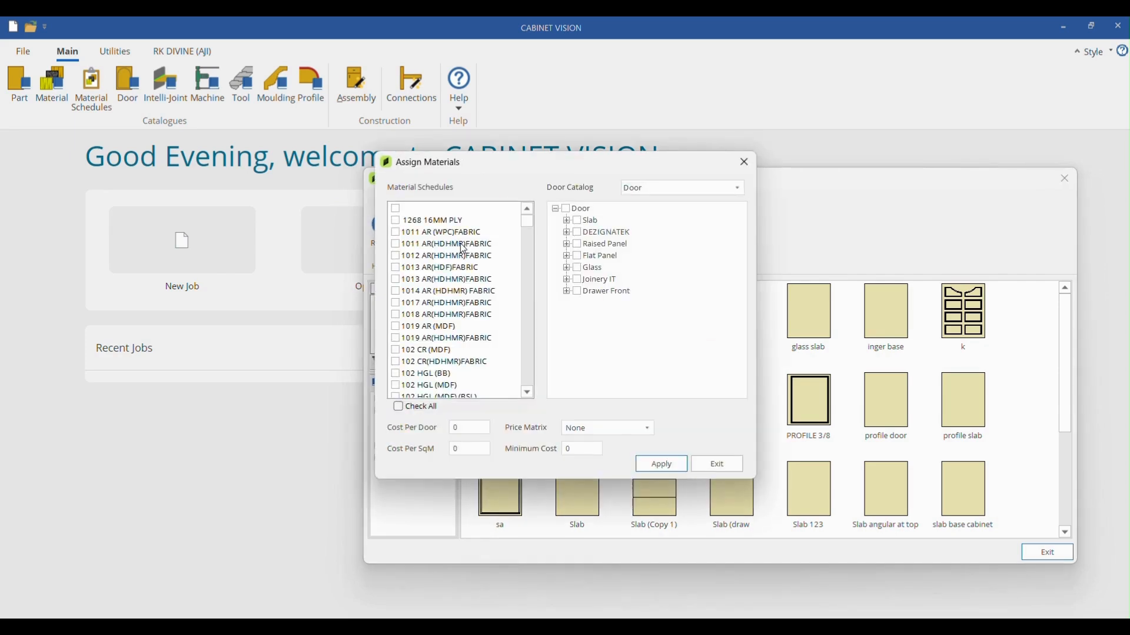
pyautogui.click(403, 411)
pyautogui.moveTo(533, 212)
pyautogui.mouseDown()
pyautogui.moveTo(540, 401)
pyautogui.moveTo(539, 215)
pyautogui.mouseUp()
pyautogui.click(567, 210)
pyautogui.click(669, 469)
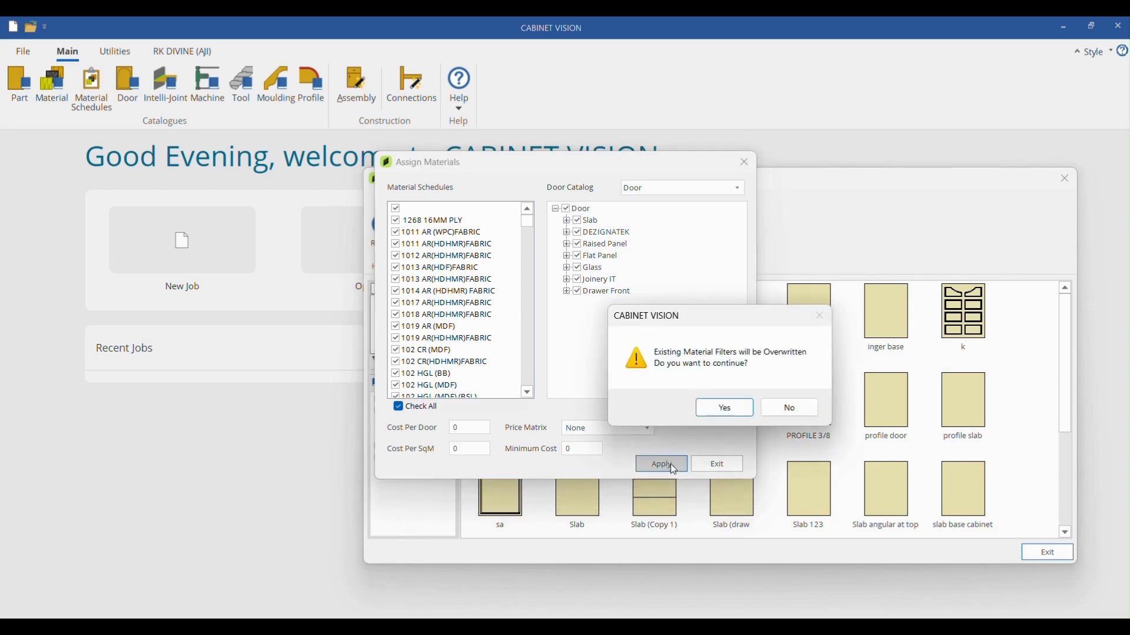
pyautogui.click(728, 412)
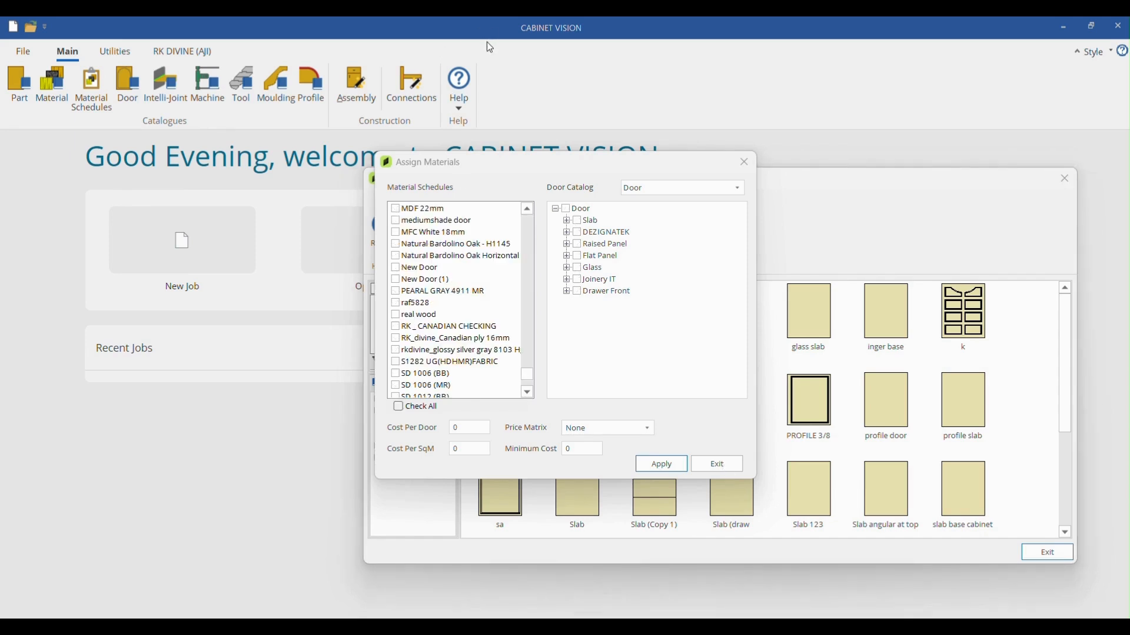
# - Assign schedules RK _ CANADIAN CHECKING, RK_divine_Canadian ply 16mm and rkdivine_glossy silver gray 8103 to the entire Door catalogue and leave the Door Manager
pyautogui.click(396, 327)
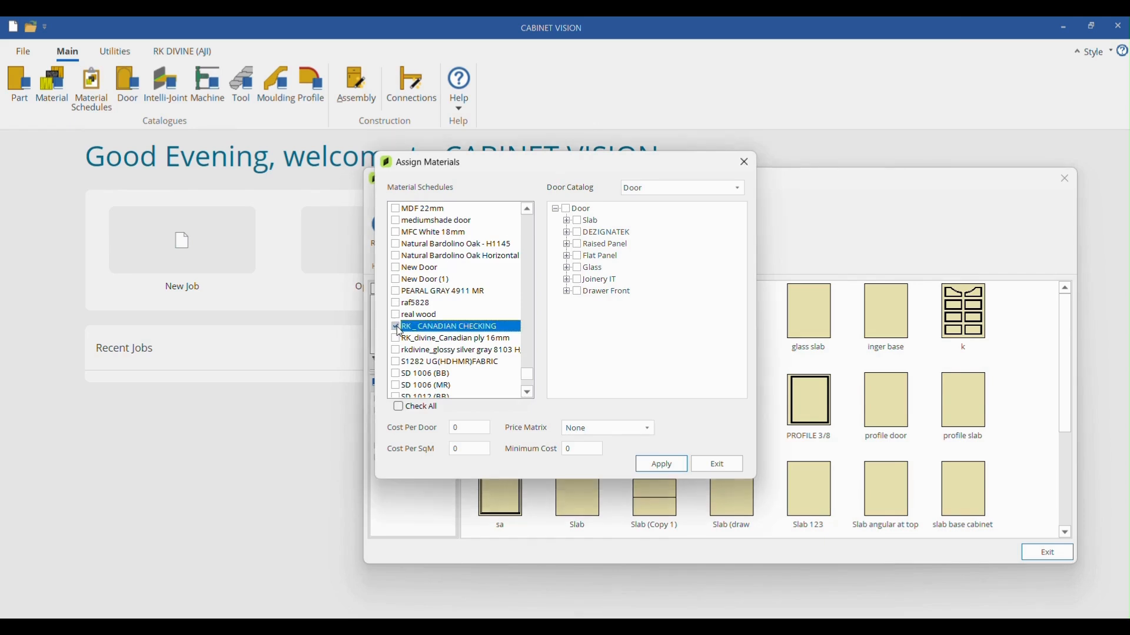
pyautogui.click(396, 340)
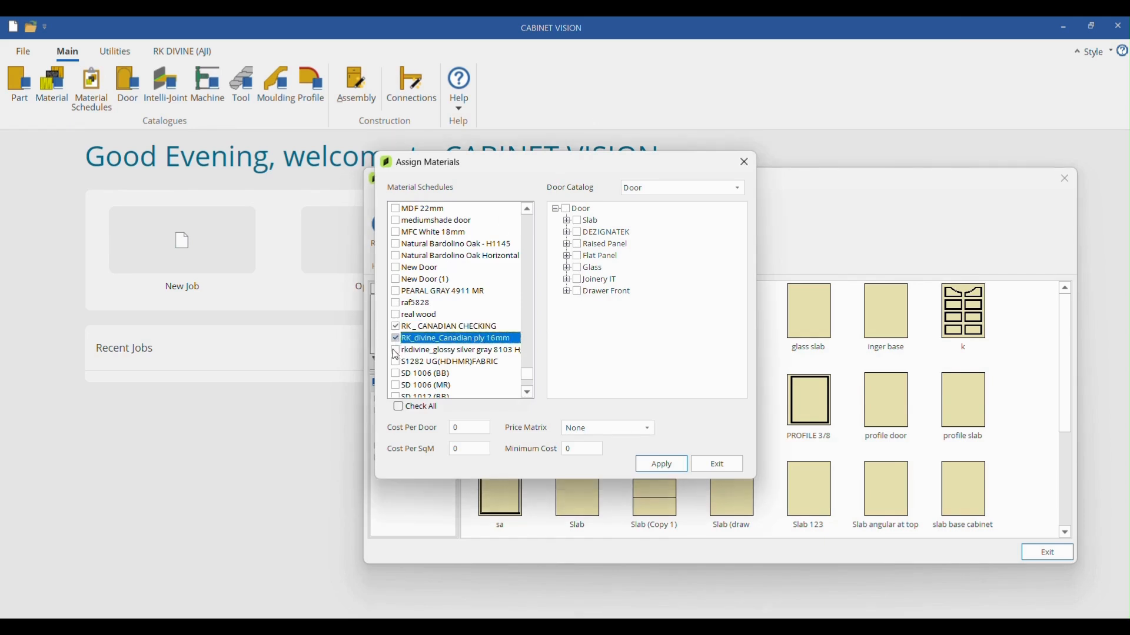
pyautogui.click(397, 352)
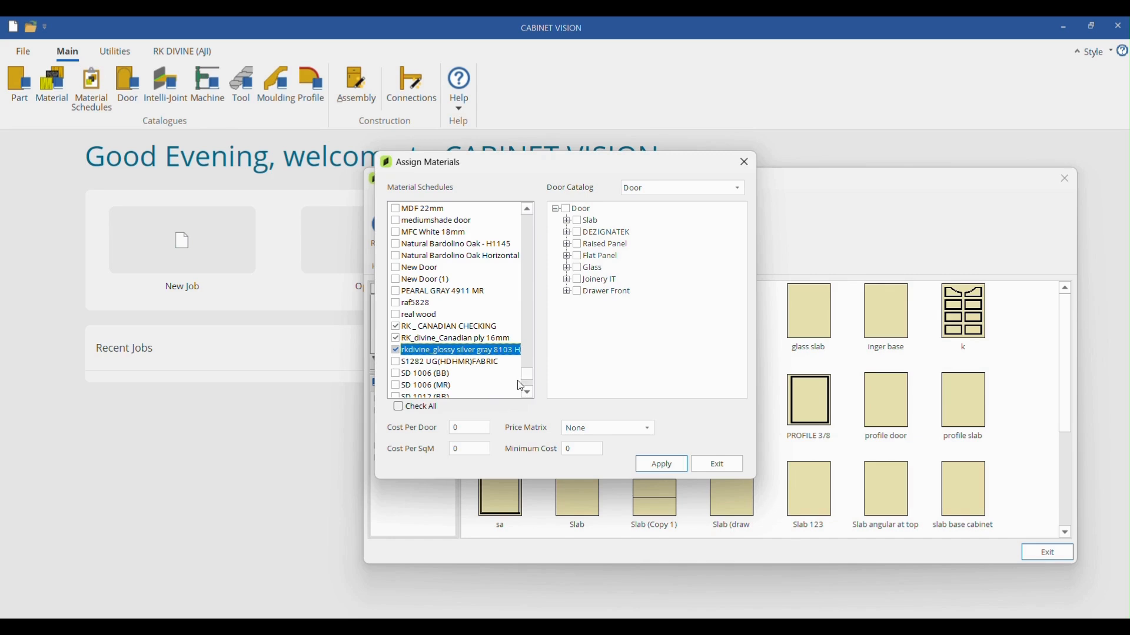
pyautogui.click(567, 211)
pyautogui.click(656, 465)
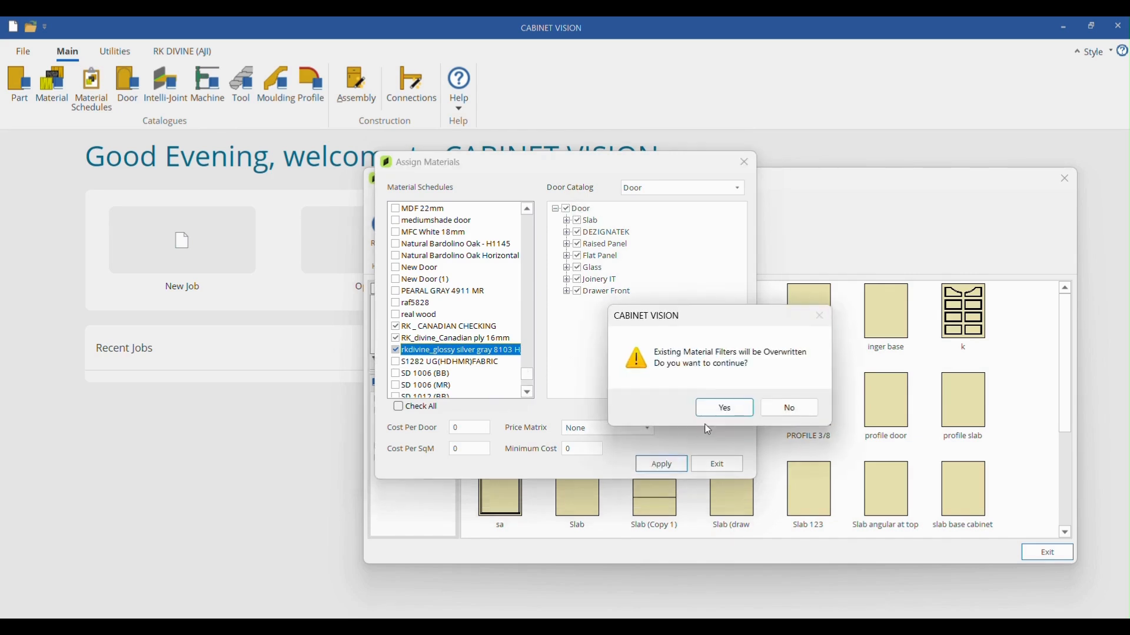
pyautogui.click(726, 411)
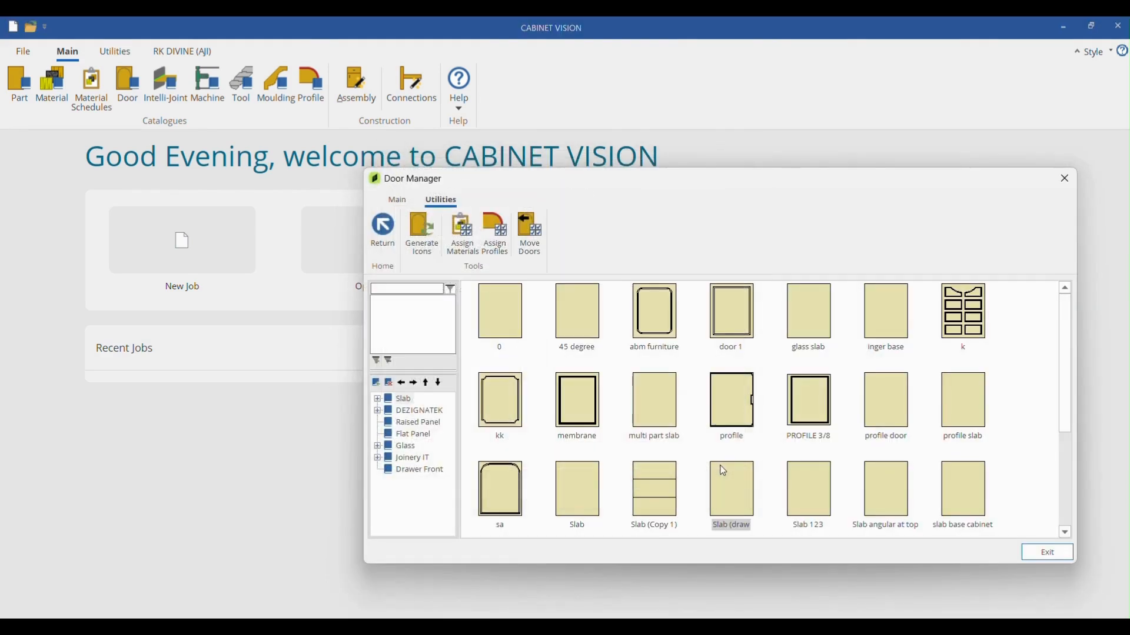
pyautogui.click(1049, 552)
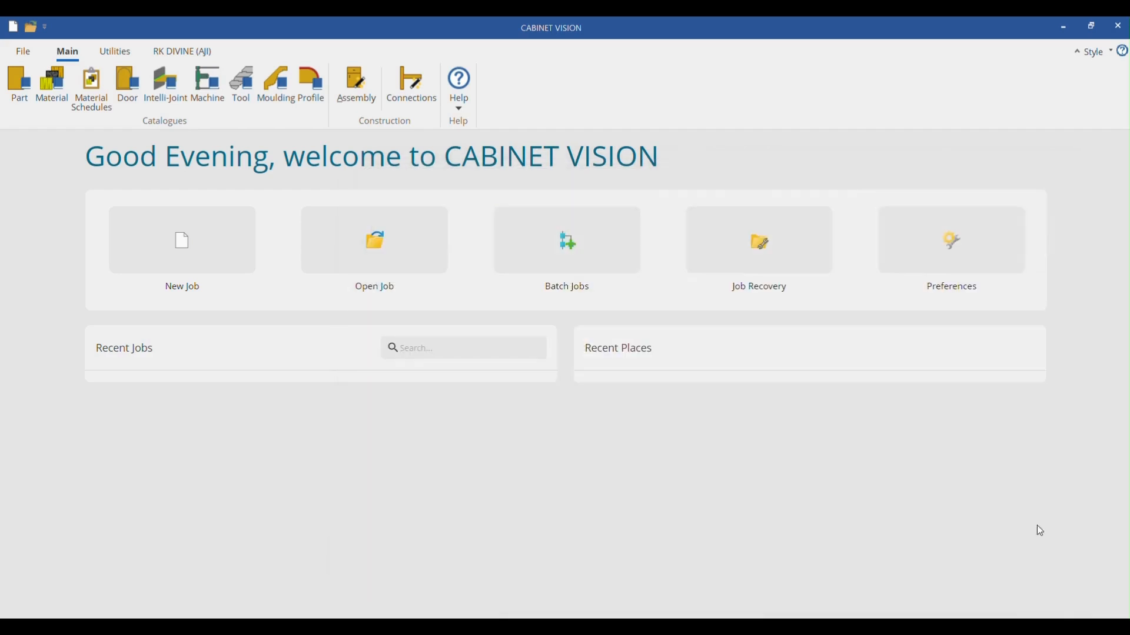